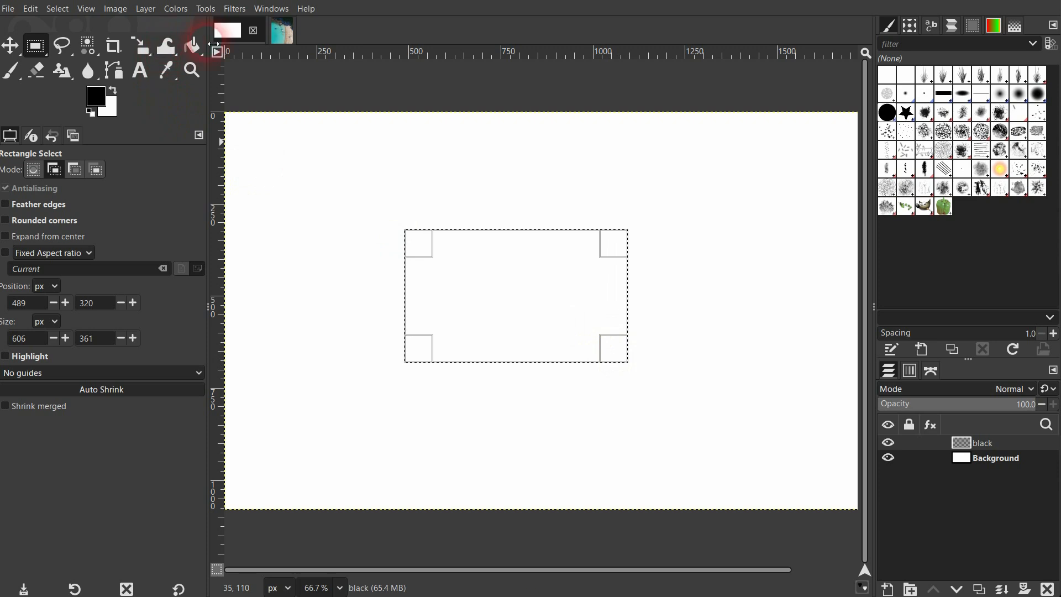
- Fill the rectangular selection on the black layer with the black foreground color, and remove the selection
click(192, 45)
click(512, 282)
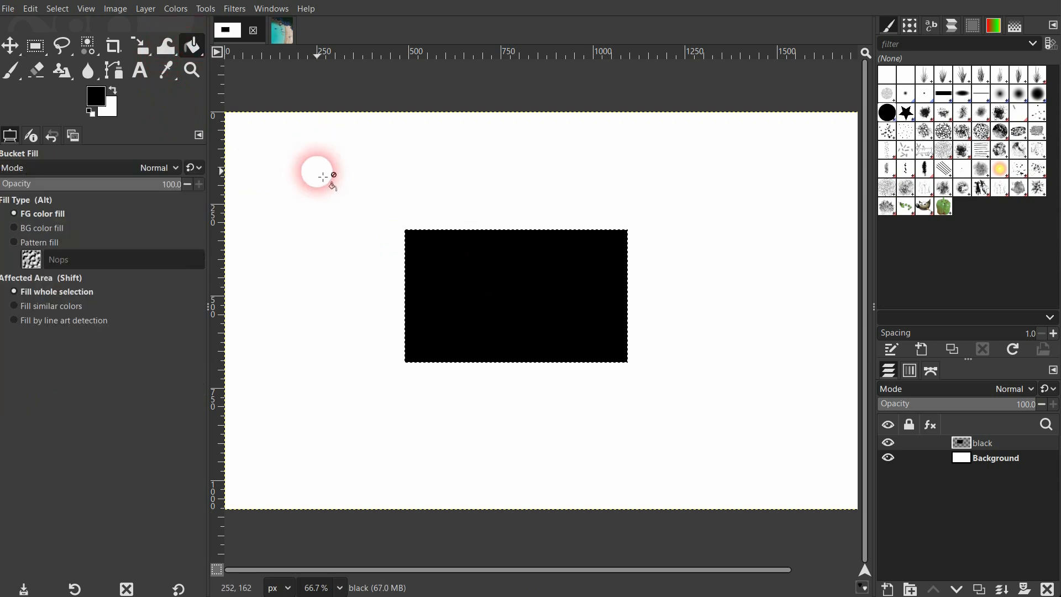
key(ctrl+shift+a)
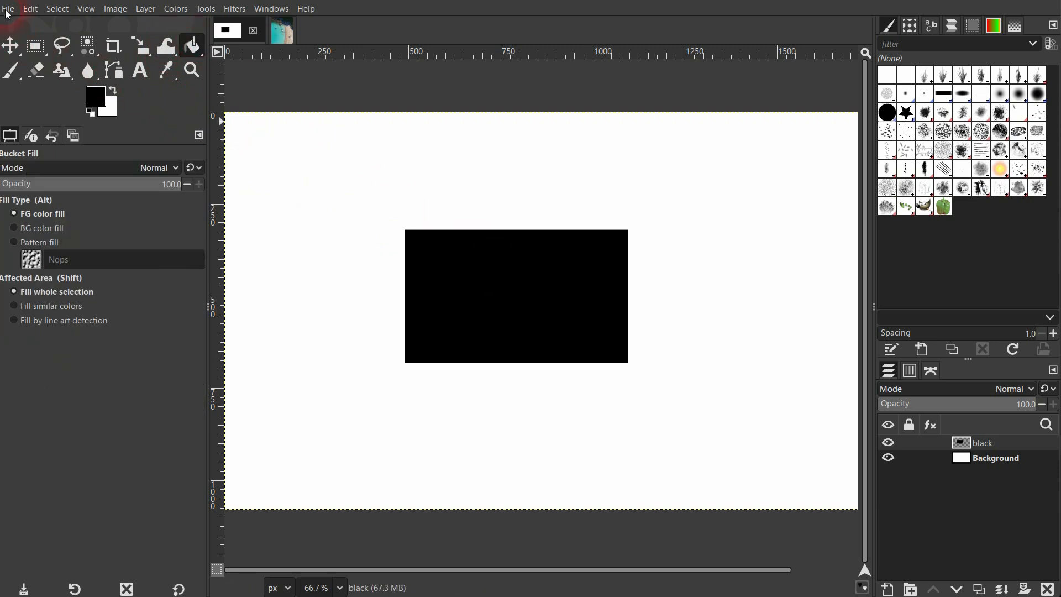
click(11, 45)
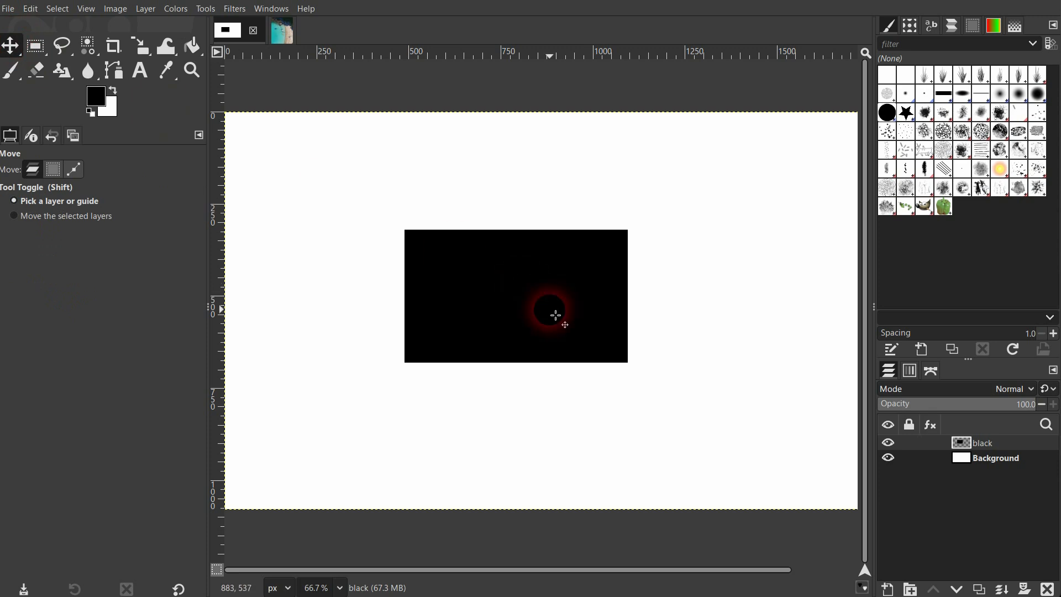
- Activate the Blur / Sharpen tool with convolve type Blur and a rate of 46.7
scroll(621, 237, up, 5)
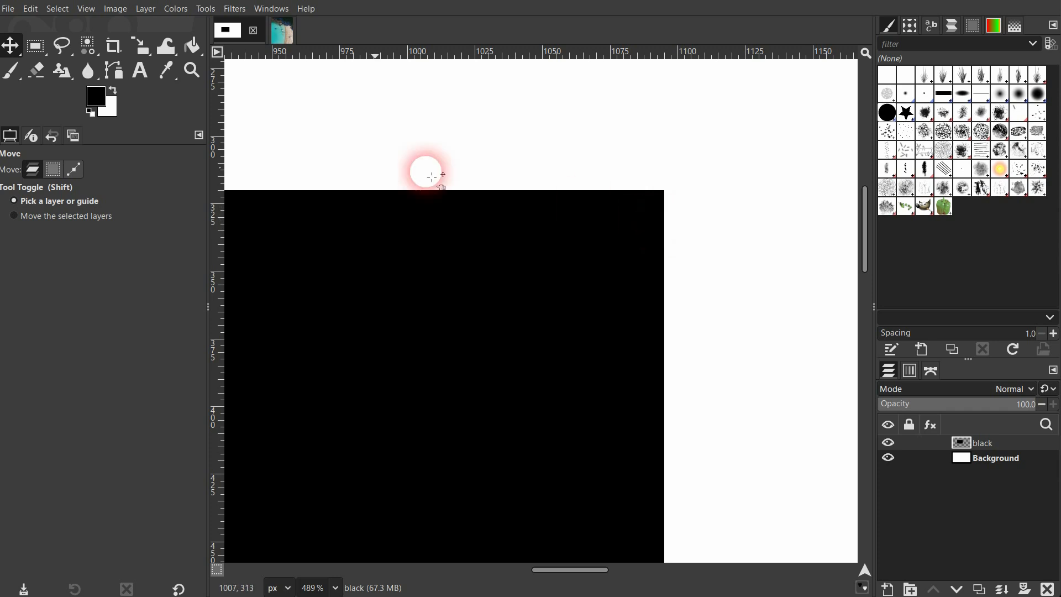
click(86, 76)
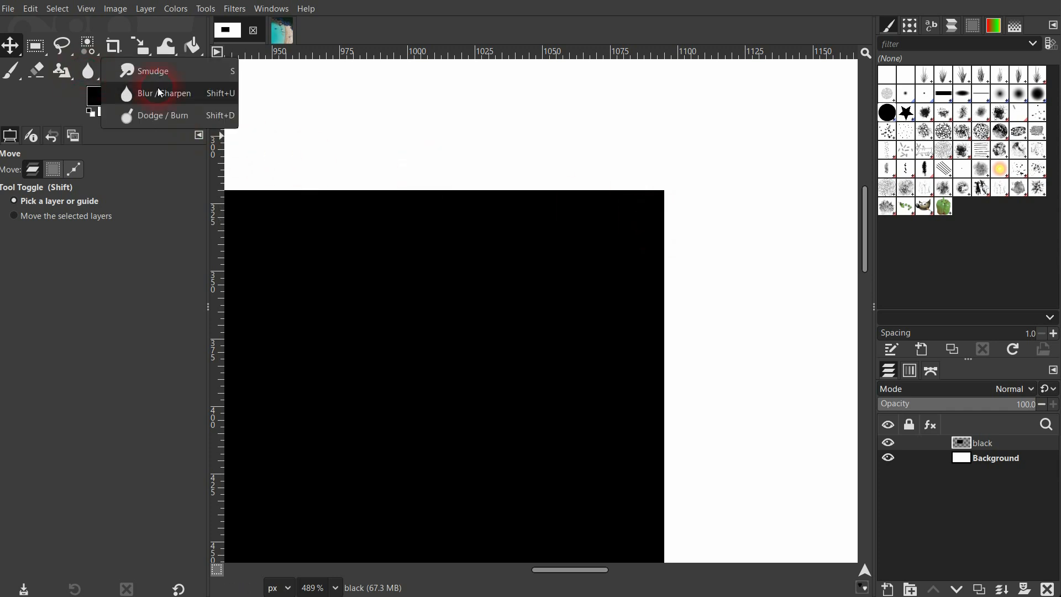
click(197, 97)
click(206, 9)
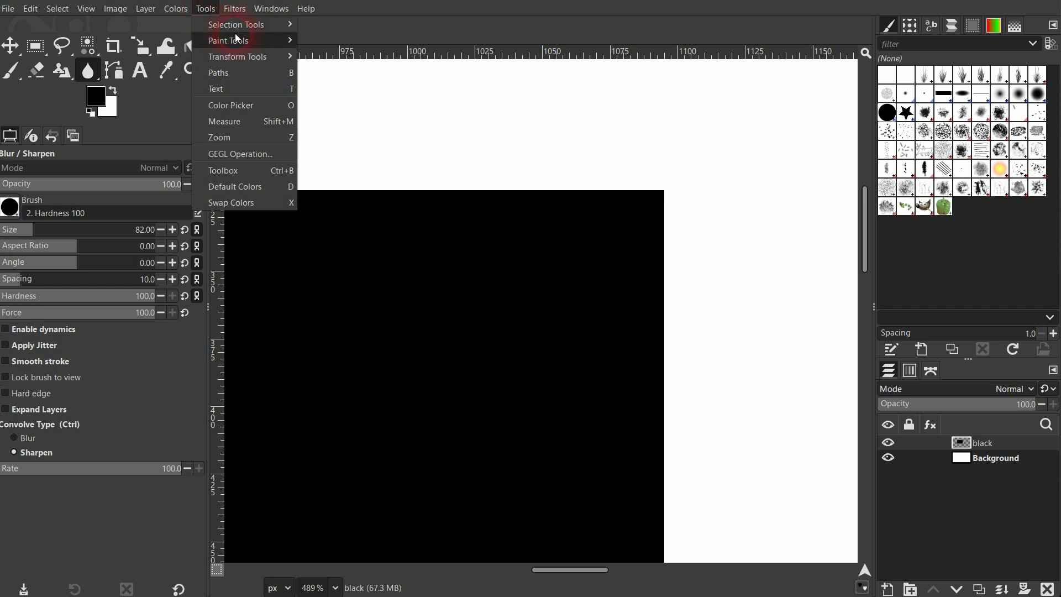
mouse_move(240, 39)
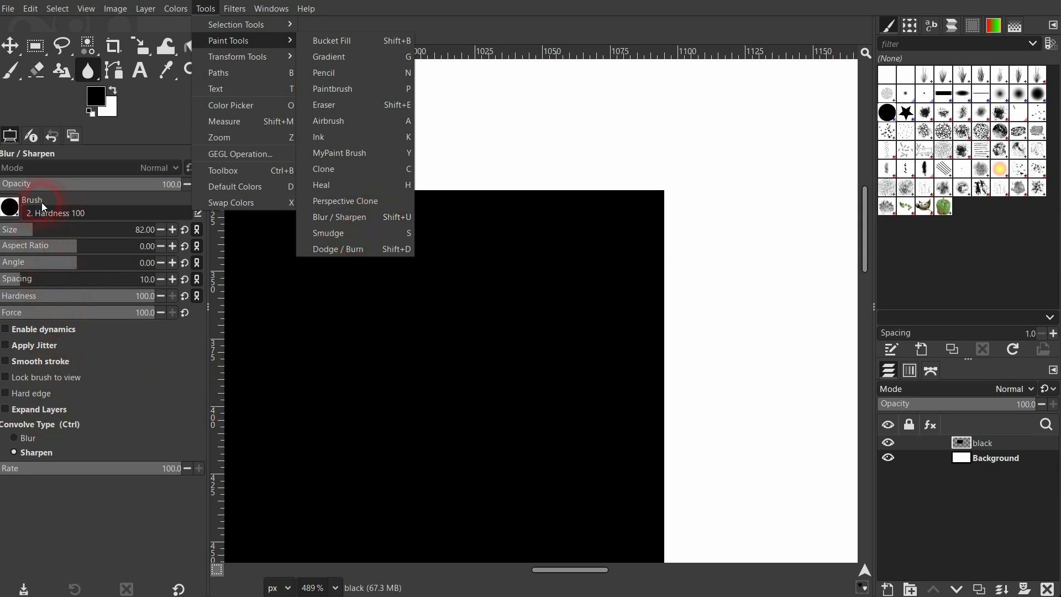
click(54, 512)
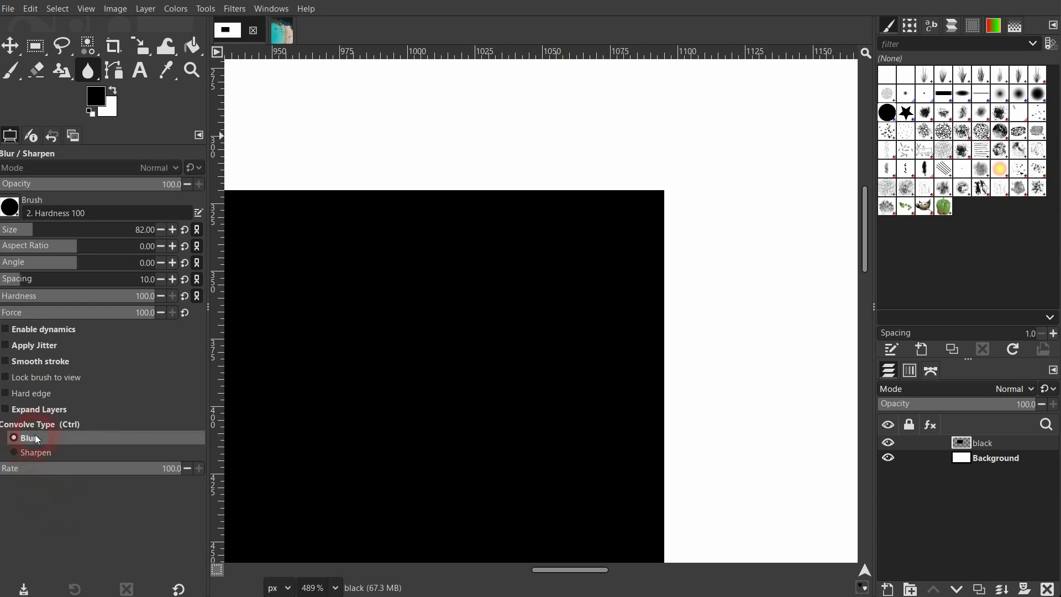
click(71, 468)
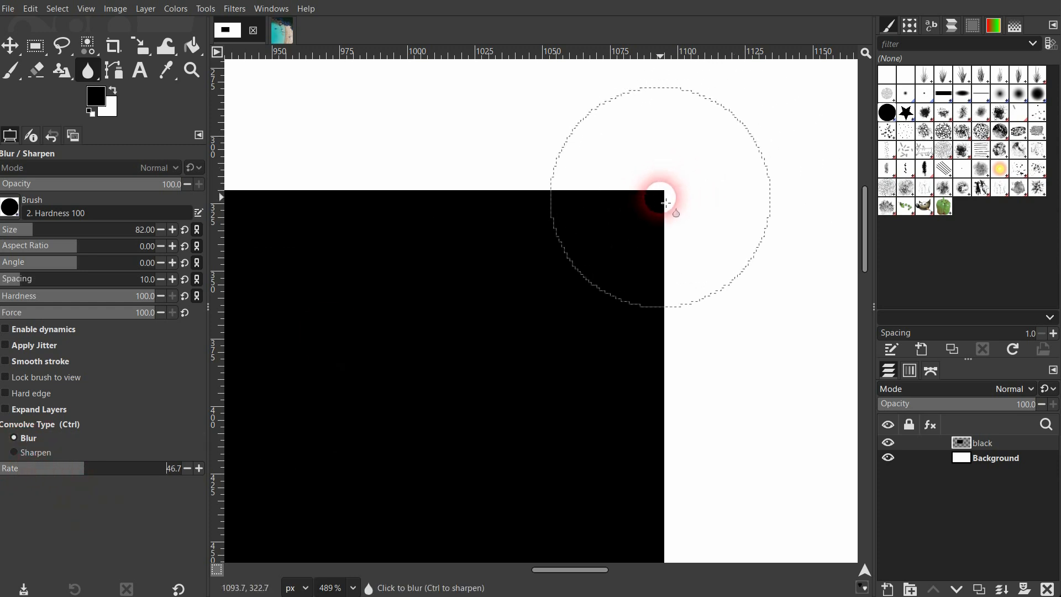
- Set the brush size to 24 and blur the upper-right corner of the black rectangle
click(15, 230)
mouse_move(685, 192)
mouse_down()
mouse_move(530, 200)
mouse_move(673, 196)
mouse_move(664, 327)
mouse_move(661, 203)
mouse_up()
scroll(642, 205, down, 7)
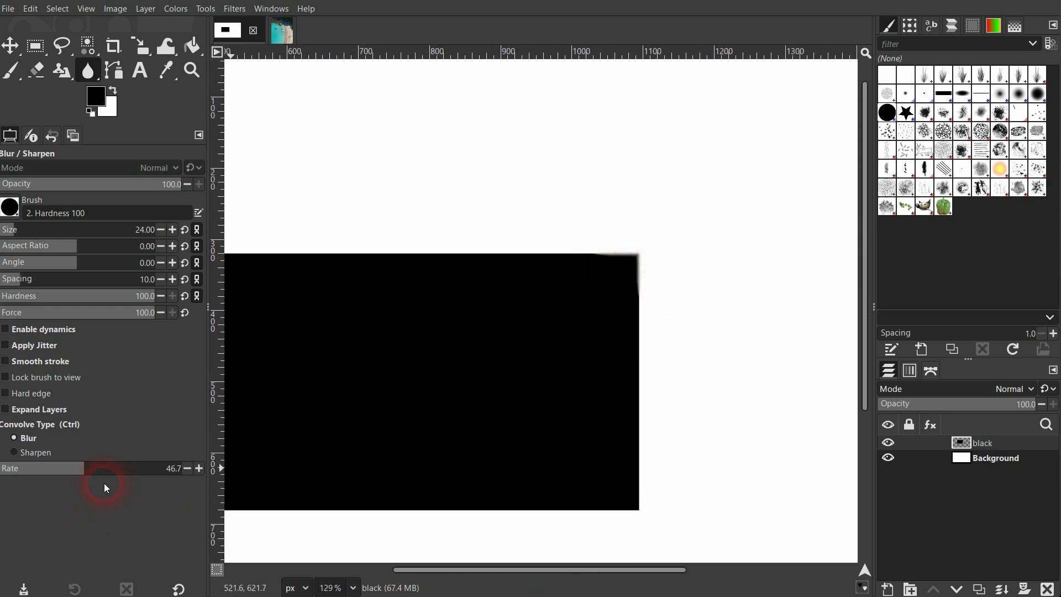
- Set the blur rate to 100 and blur both upper corners of the black rectangle more strongly
drag(114, 472, 237, 465)
mouse_move(645, 250)
mouse_down()
mouse_move(638, 282)
mouse_move(637, 253)
mouse_move(633, 279)
mouse_move(625, 254)
mouse_move(604, 265)
mouse_move(628, 260)
mouse_move(613, 271)
mouse_move(845, 338)
mouse_up()
scroll(578, 372, down, 1)
scroll(545, 381, down, 4)
scroll(536, 386, up, 1)
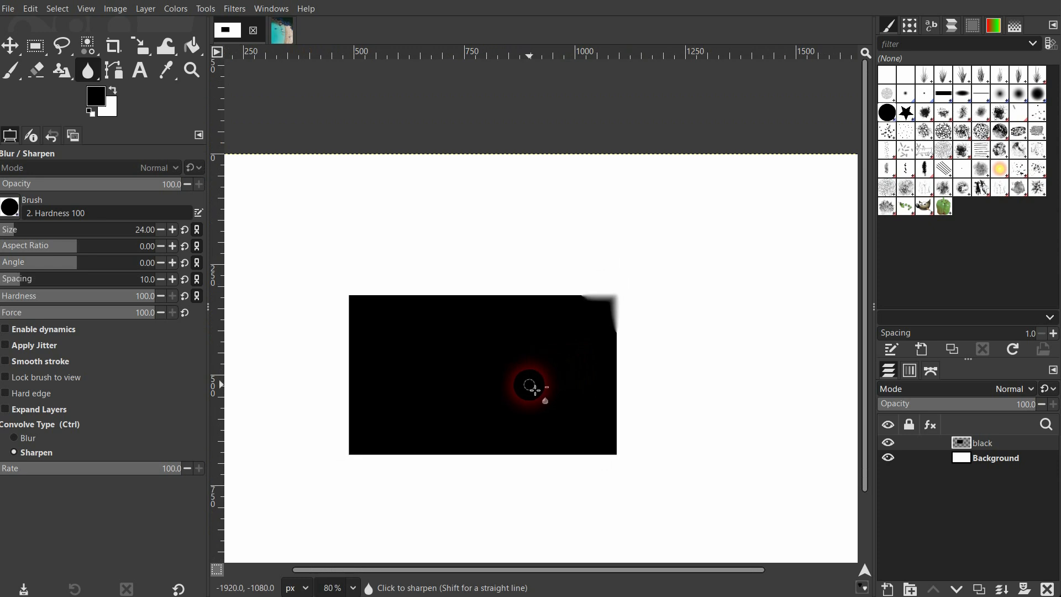
mouse_move(371, 314)
mouse_down()
mouse_move(385, 283)
mouse_move(361, 330)
mouse_move(372, 308)
mouse_move(349, 320)
mouse_move(369, 313)
mouse_move(522, 423)
mouse_move(366, 359)
mouse_move(369, 319)
mouse_move(352, 324)
mouse_move(354, 346)
mouse_move(357, 316)
mouse_move(417, 301)
mouse_move(372, 298)
mouse_up()
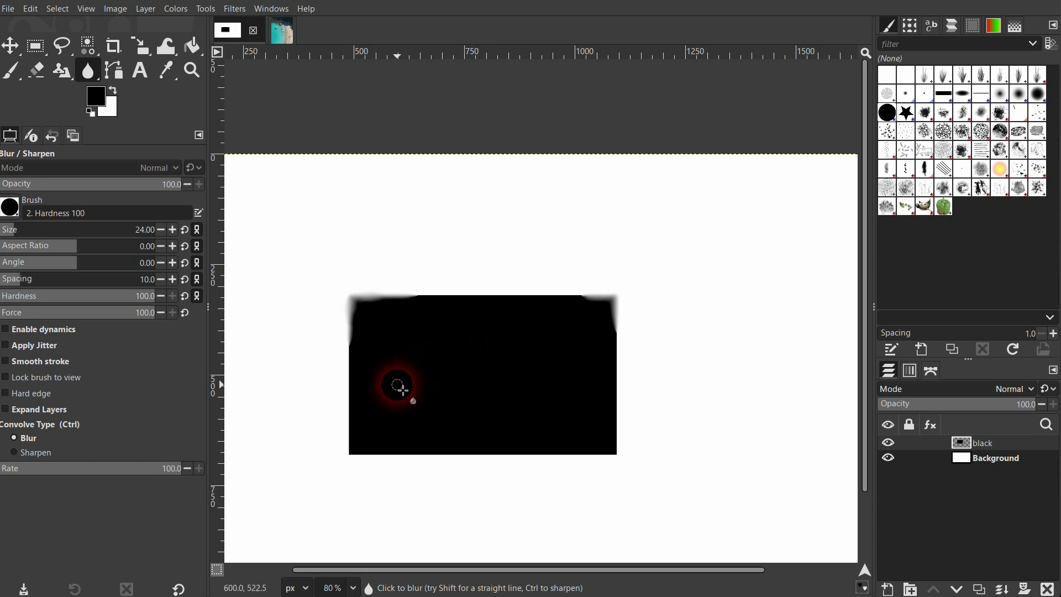
- Set the convolve type to Sharpen at rate 100 and sharpen the blurred edges around the rectangle's upper-left corner
click(31, 452)
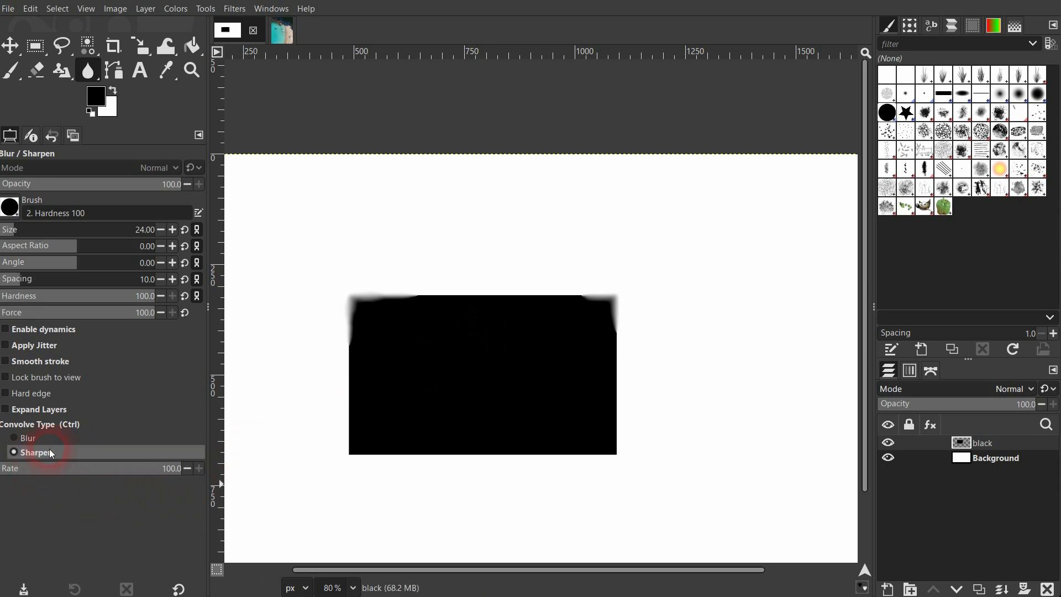
scroll(359, 326, up, 10)
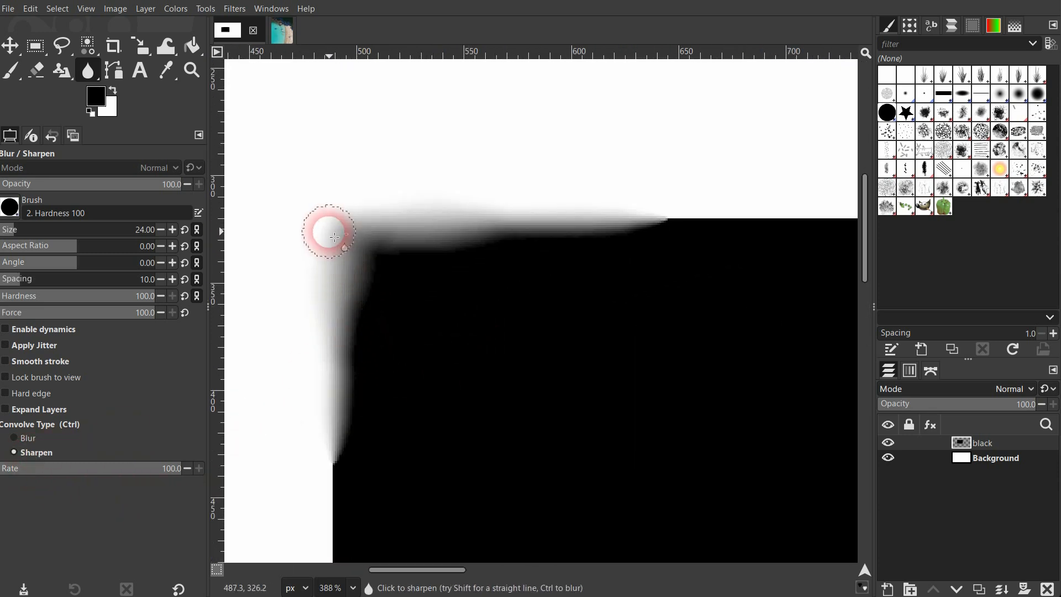
mouse_move(341, 335)
mouse_down()
mouse_move(339, 444)
mouse_move(351, 378)
mouse_move(355, 431)
mouse_move(346, 438)
mouse_move(342, 415)
mouse_move(352, 378)
mouse_move(345, 437)
mouse_move(357, 411)
mouse_up()
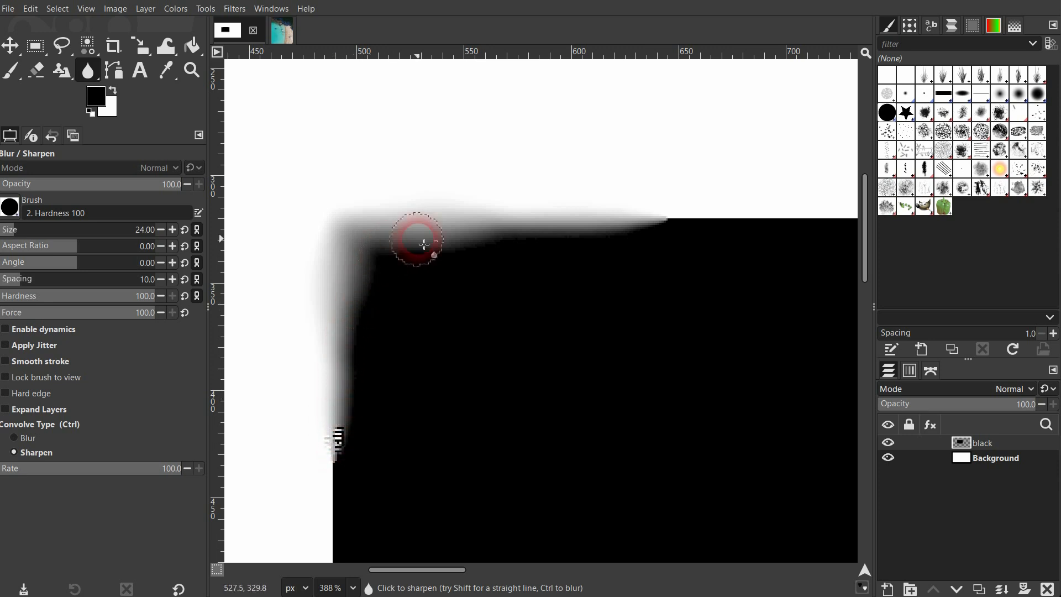
mouse_move(523, 236)
mouse_down()
mouse_move(654, 225)
mouse_move(431, 209)
mouse_move(343, 221)
mouse_up()
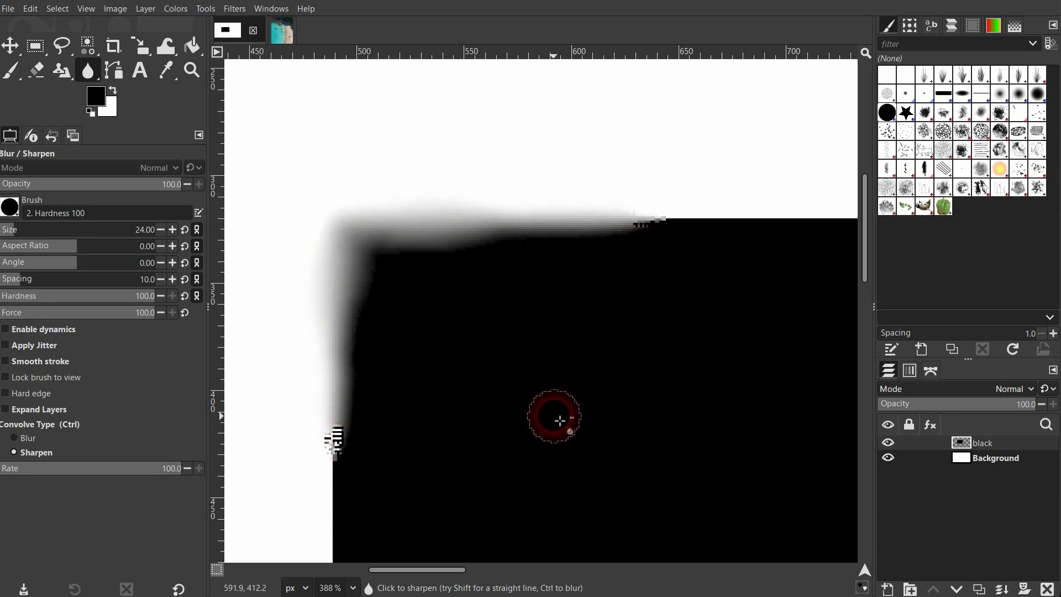
drag(63, 474, 219, 476)
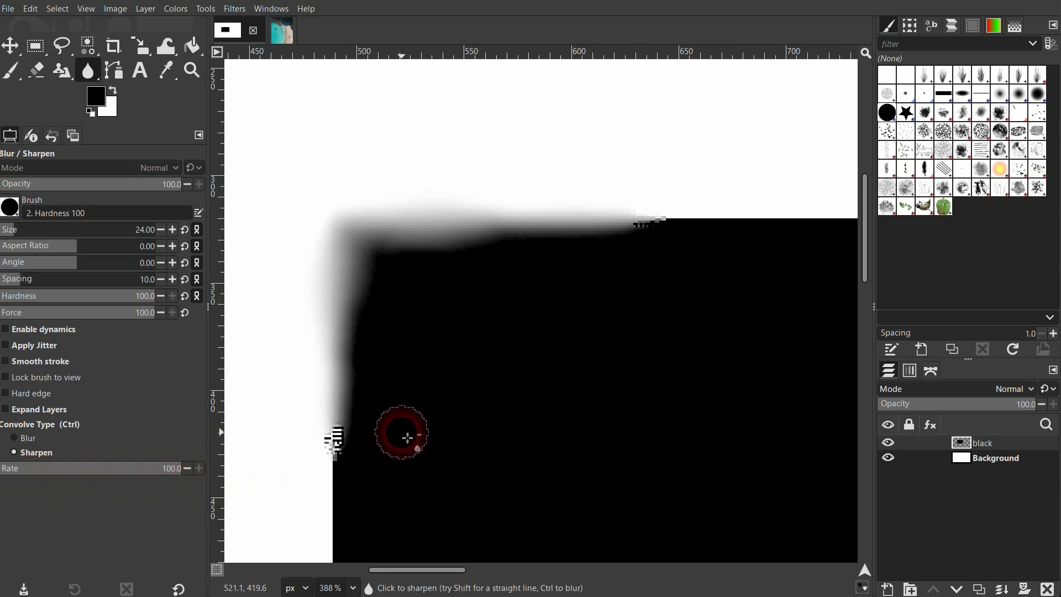
- Switch to the beach photo, duplicate its img layer, and set the convolve type to Blur
click(282, 32)
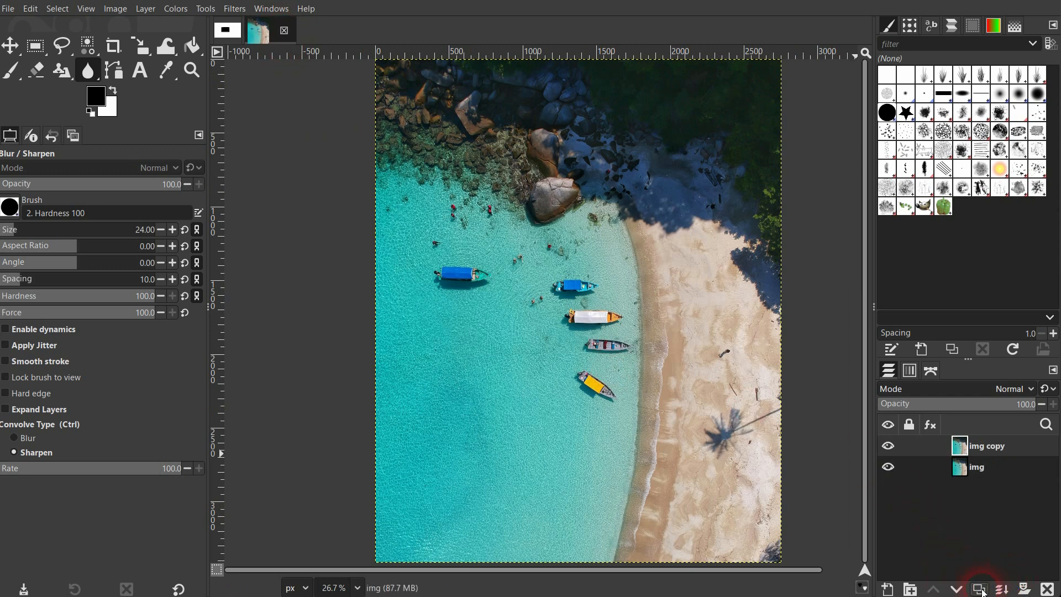
click(37, 438)
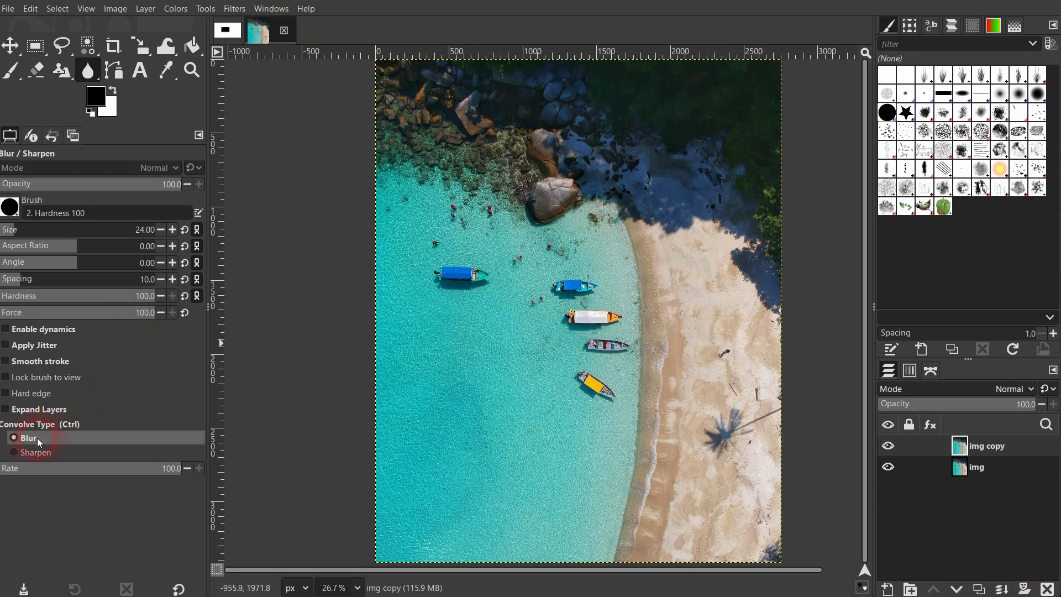
- Set the brush size to 187, blur the leftmost blue boat and the yellow boat, and hide the img copy layer to compare
click(458, 279)
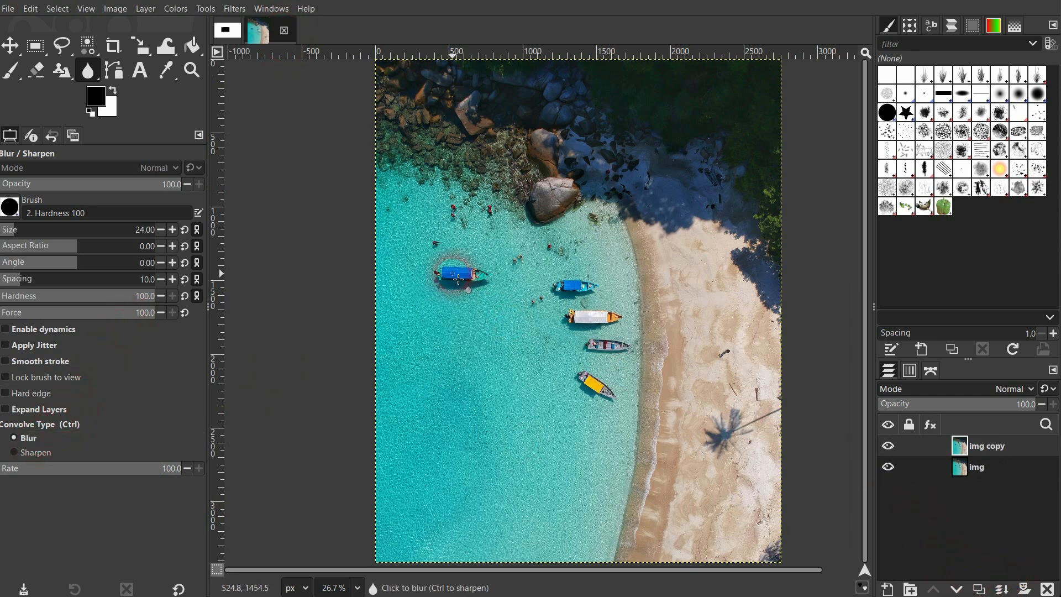
click(44, 227)
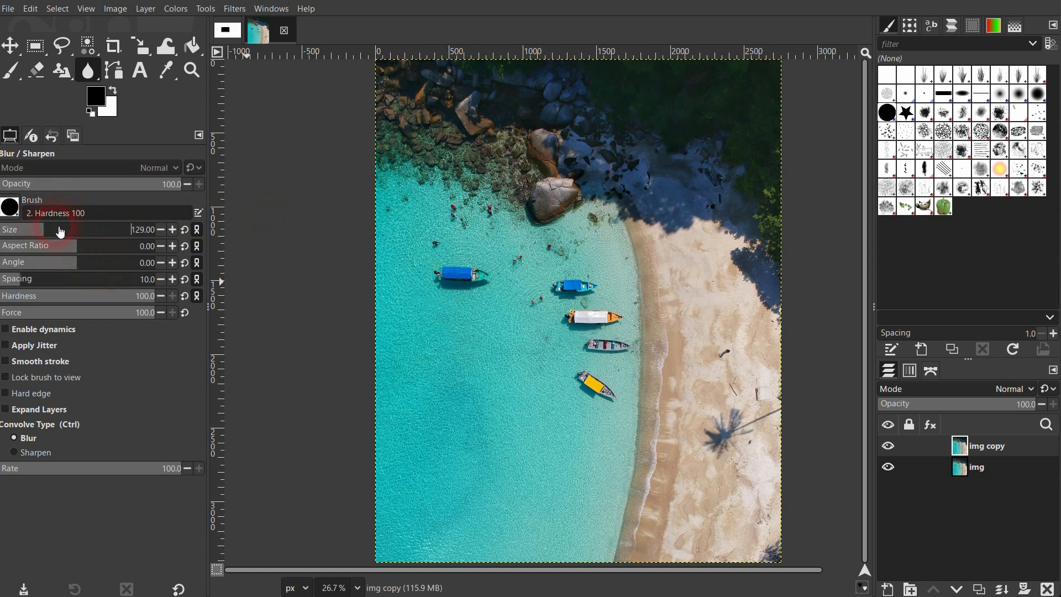
click(56, 228)
mouse_move(459, 281)
mouse_down()
mouse_move(495, 281)
mouse_move(441, 275)
mouse_move(500, 282)
mouse_move(442, 278)
mouse_up()
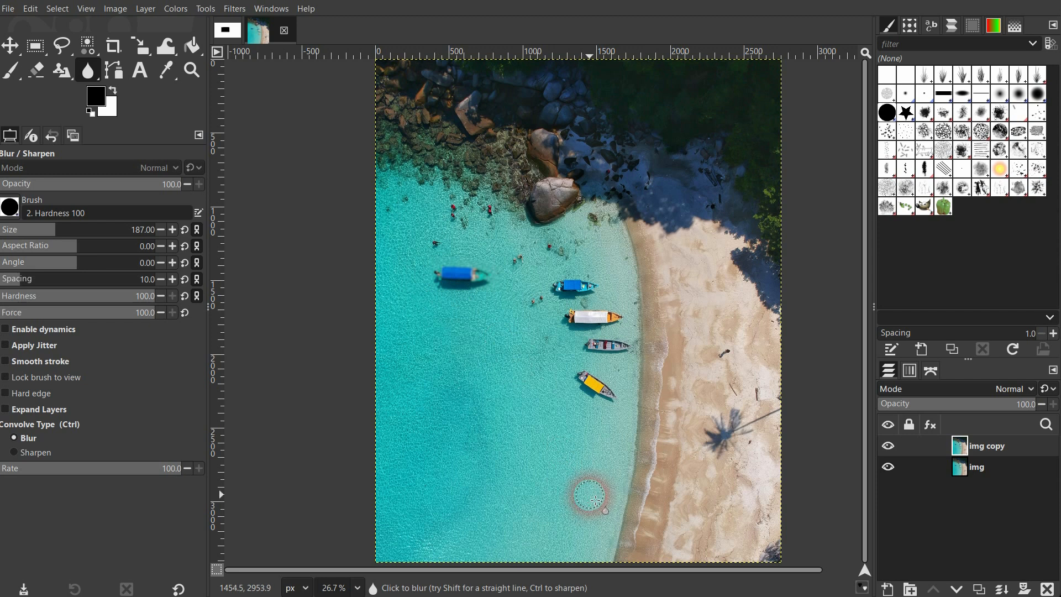
click(889, 447)
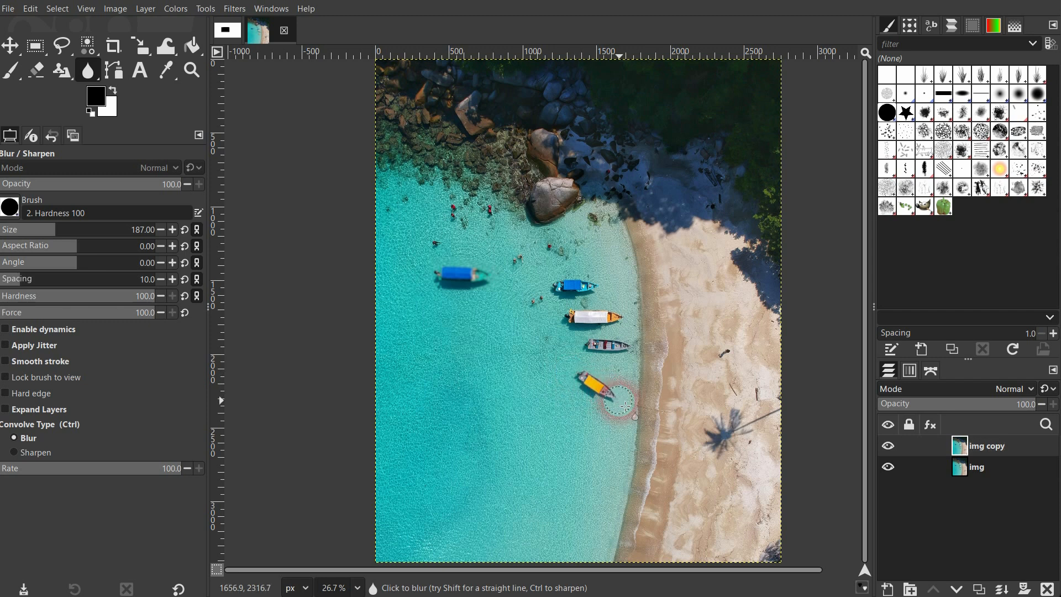
click(933, 475)
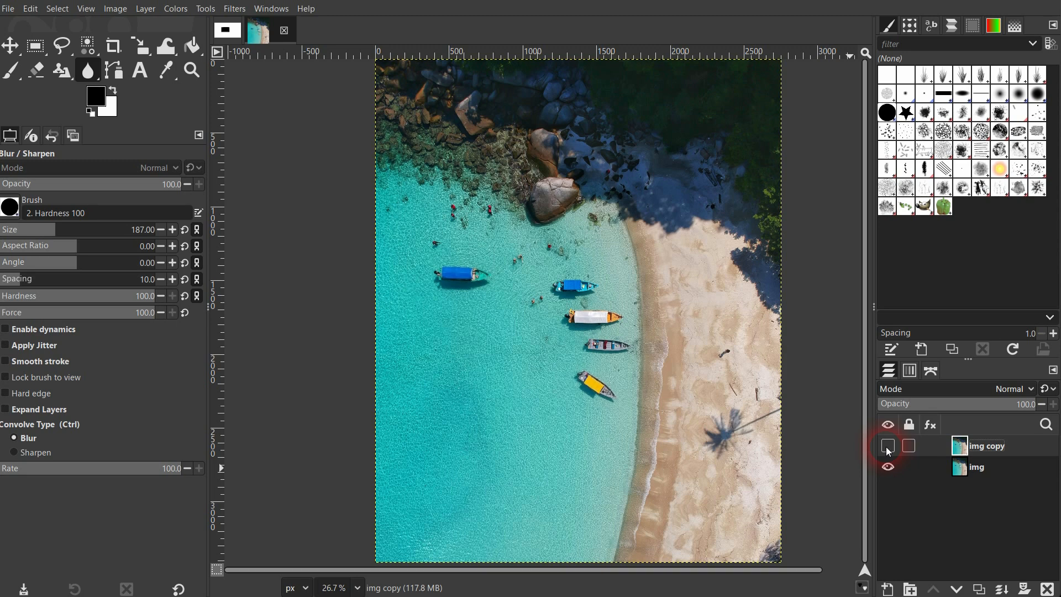
- Set the convolve type to Sharpen at rate 43, show the img copy layer, and sharpen the white-roofed orange boat
click(38, 454)
click(79, 471)
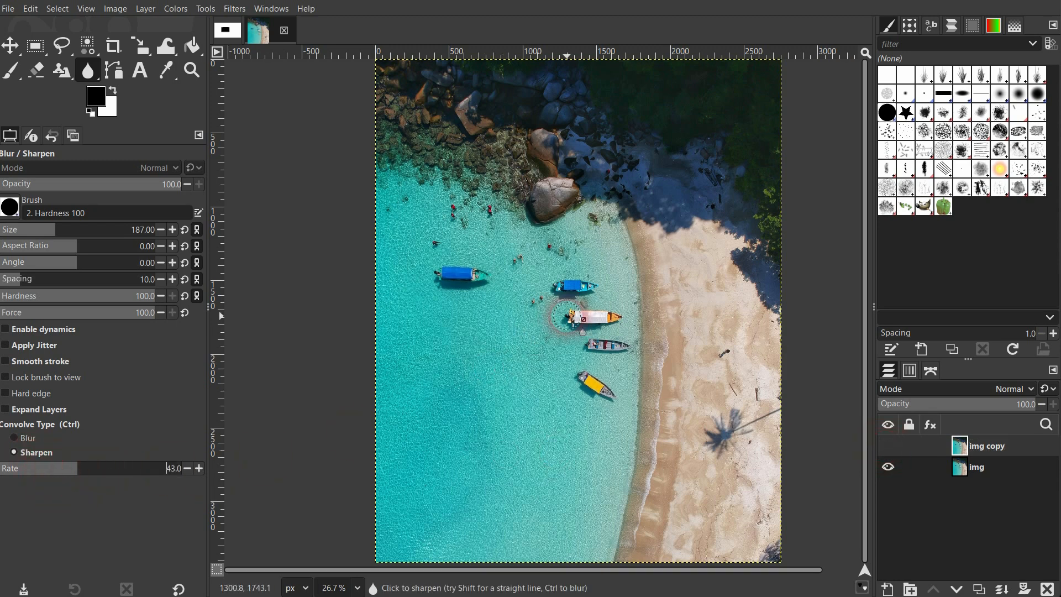
scroll(577, 316, up, 2)
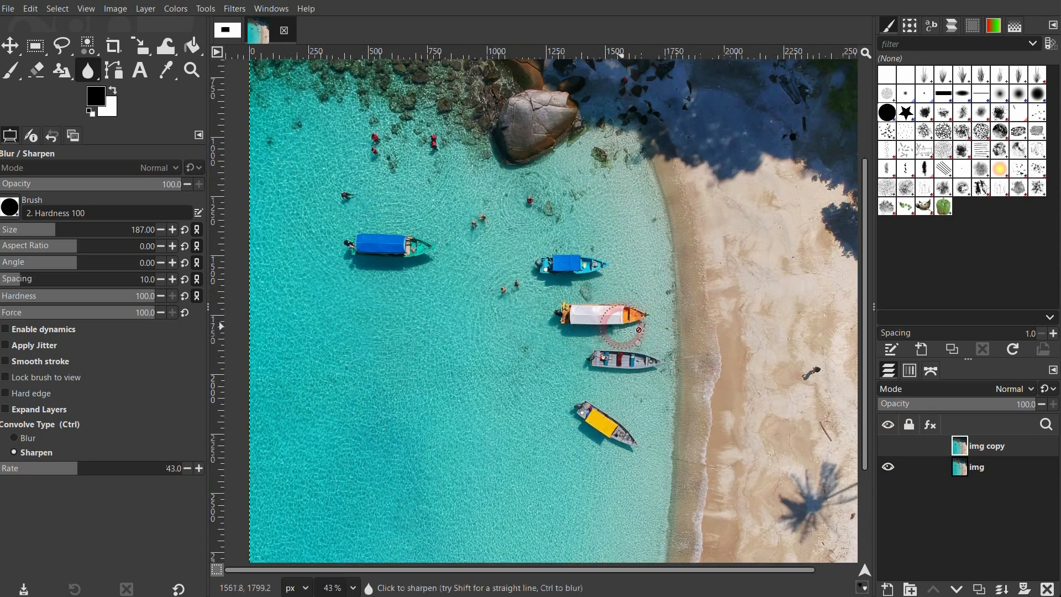
scroll(630, 332, up, 1)
scroll(630, 332, up, 3)
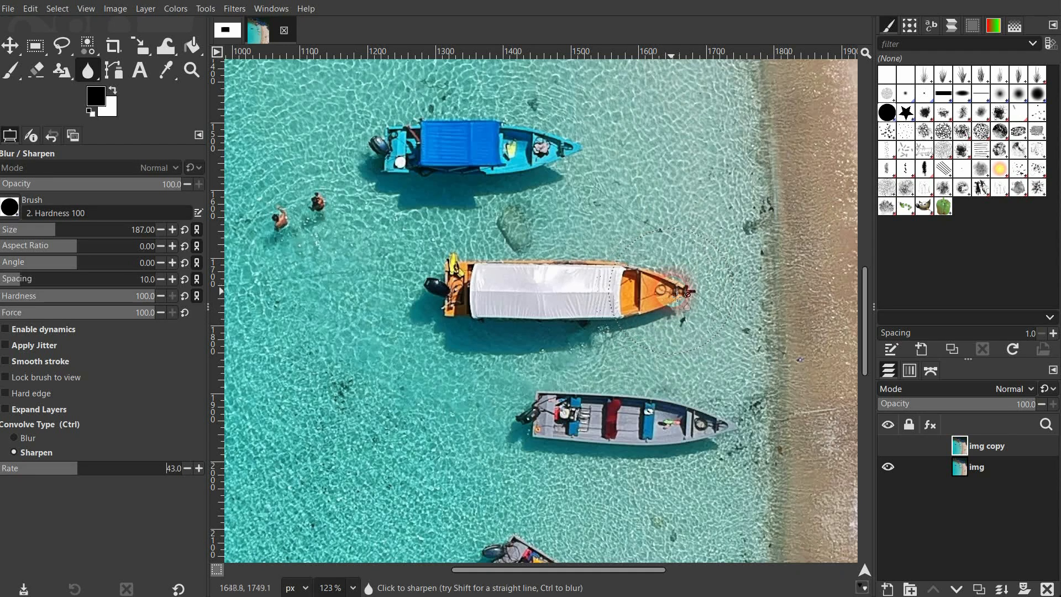
click(888, 445)
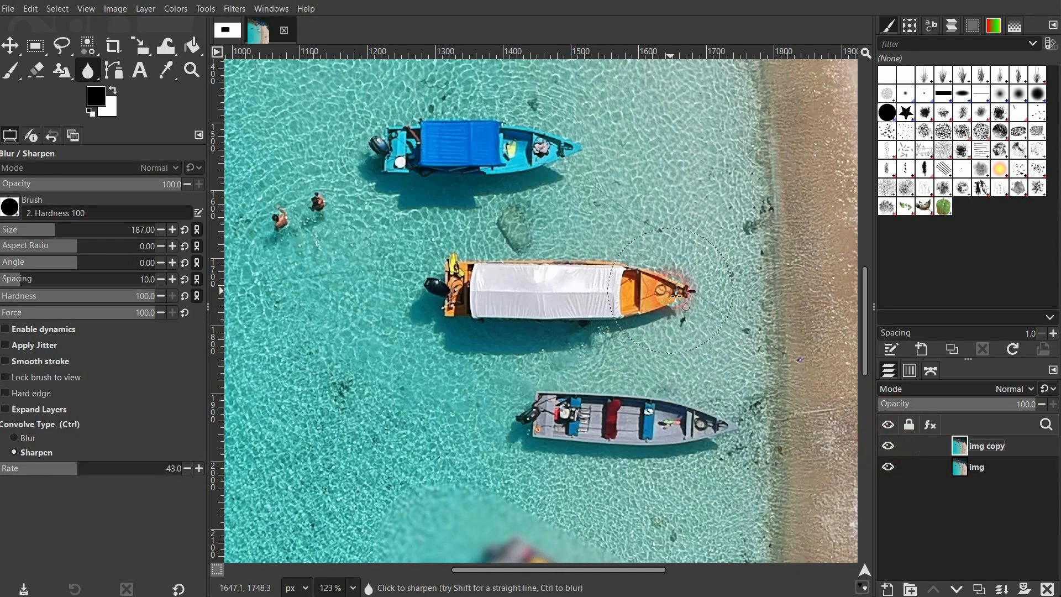
mouse_move(676, 296)
mouse_down()
mouse_move(445, 293)
mouse_move(503, 265)
mouse_move(670, 287)
mouse_move(658, 304)
mouse_move(411, 311)
mouse_move(671, 277)
mouse_up()
- Toggle the img copy layer's visibility repeatedly to compare the sharpened white-roofed boat with the original
click(953, 474)
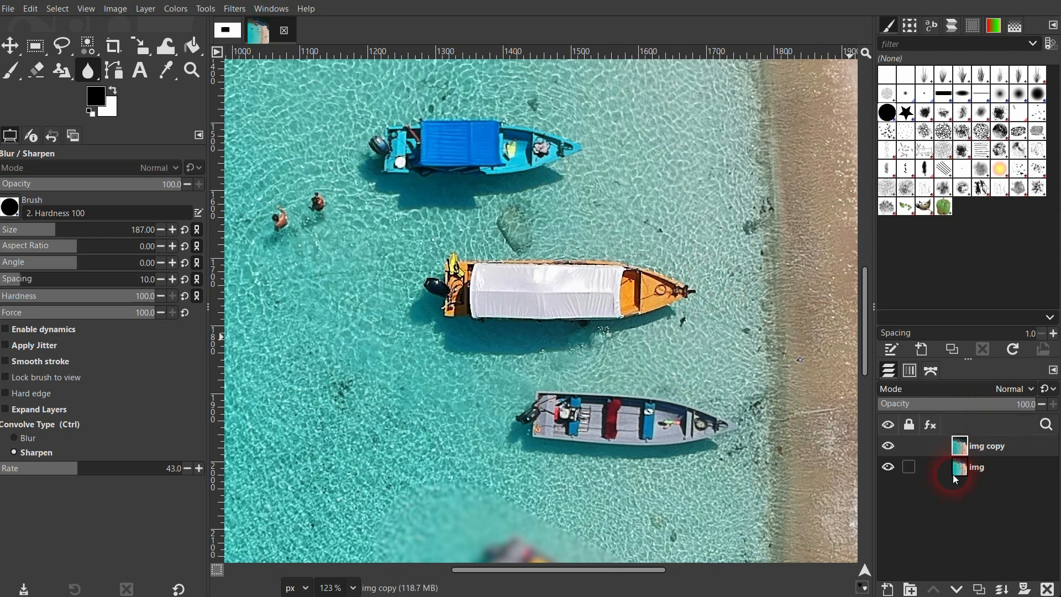
click(889, 447)
click(887, 447)
click(889, 446)
click(888, 446)
click(888, 447)
click(888, 446)
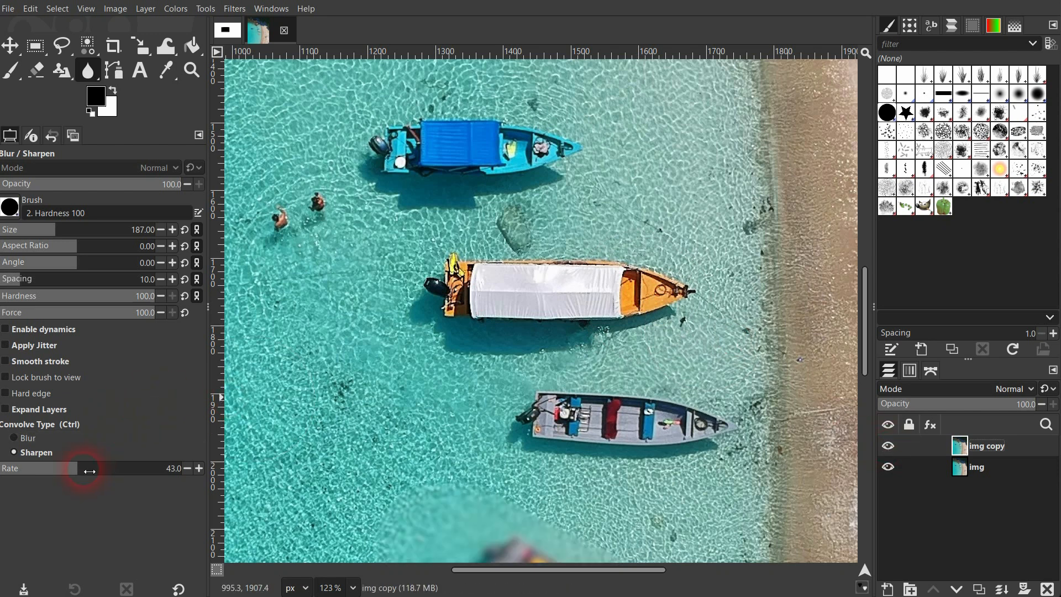
- Try sharpening the gray boat at rate 100, compare it with the original, and undo the stroke
drag(89, 470, 222, 474)
mouse_move(726, 435)
mouse_down()
mouse_move(530, 425)
mouse_move(718, 425)
mouse_move(494, 424)
mouse_up()
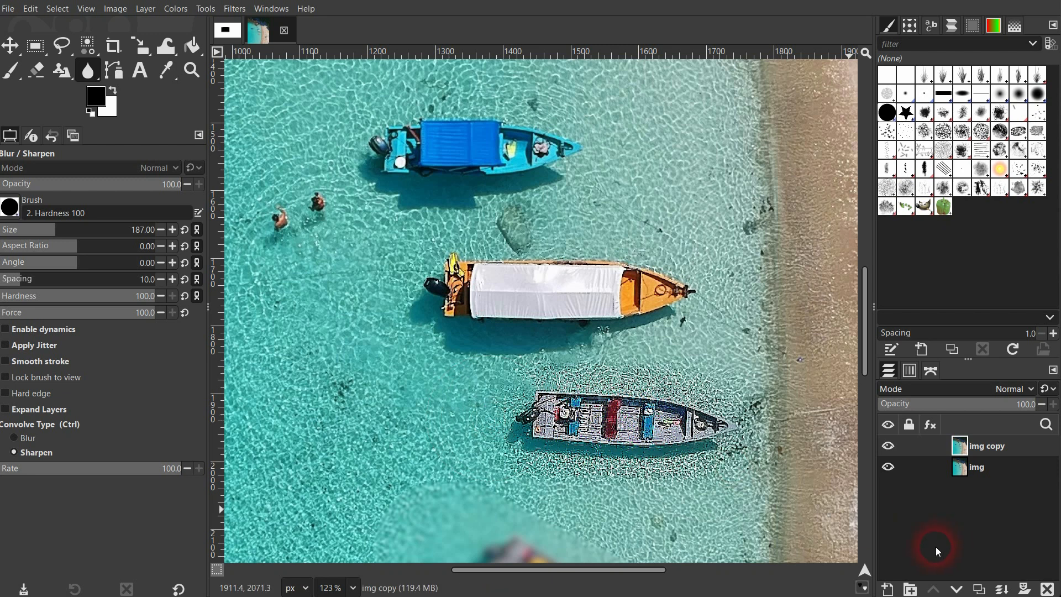
click(887, 445)
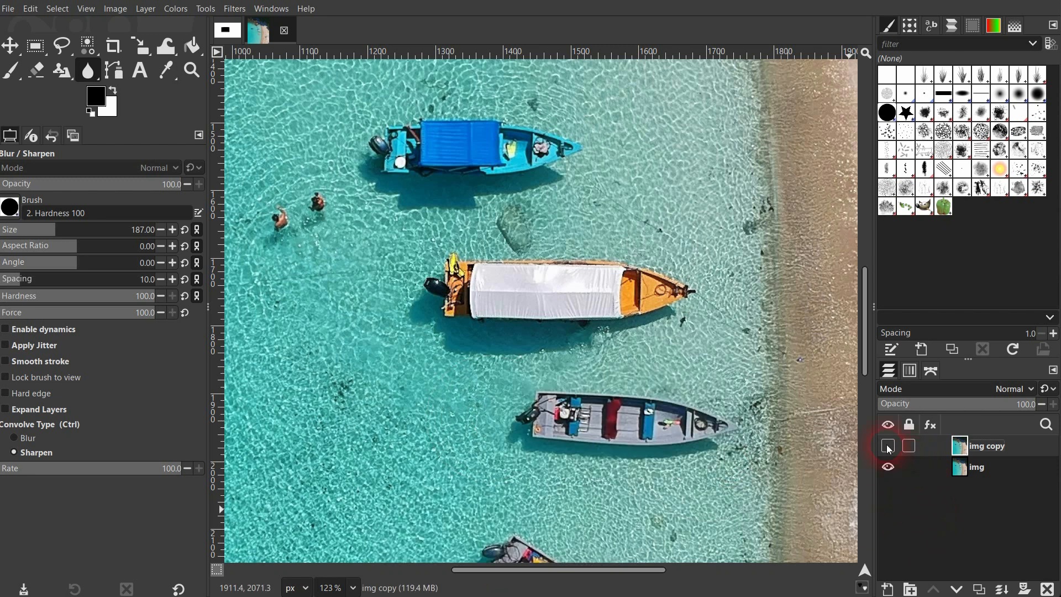
click(888, 446)
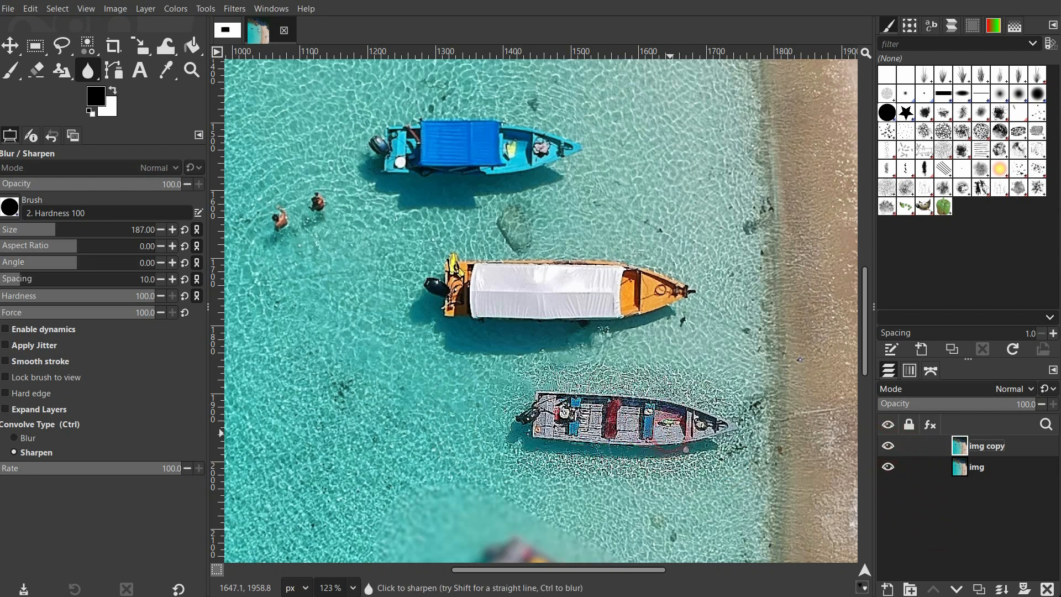
key(ctrl+z)
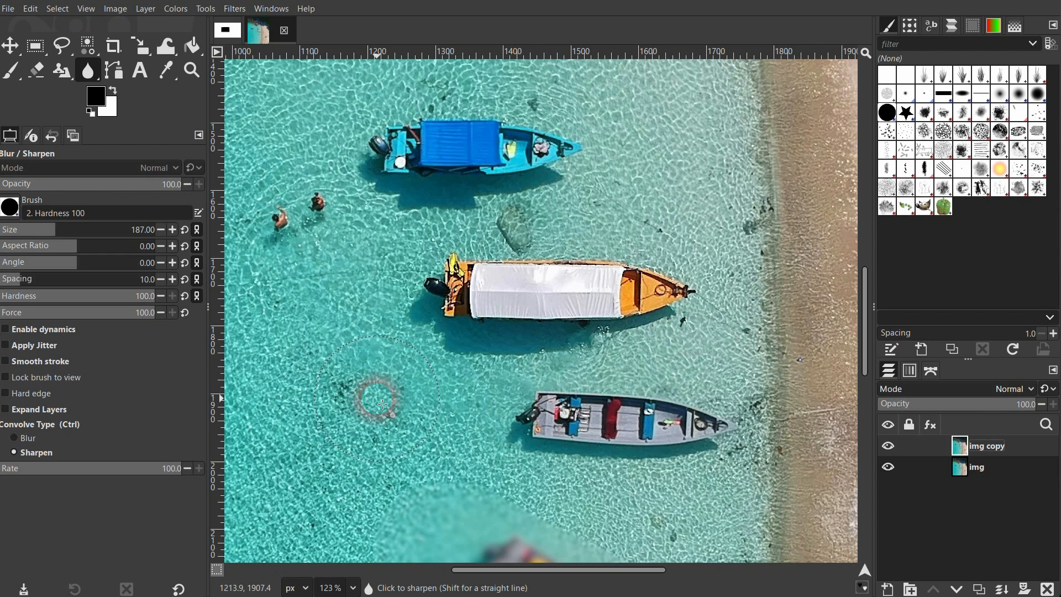
- Set the sharpen rate to 33.9, sharpen the gray boat, and toggle the img copy layer to compare
click(60, 468)
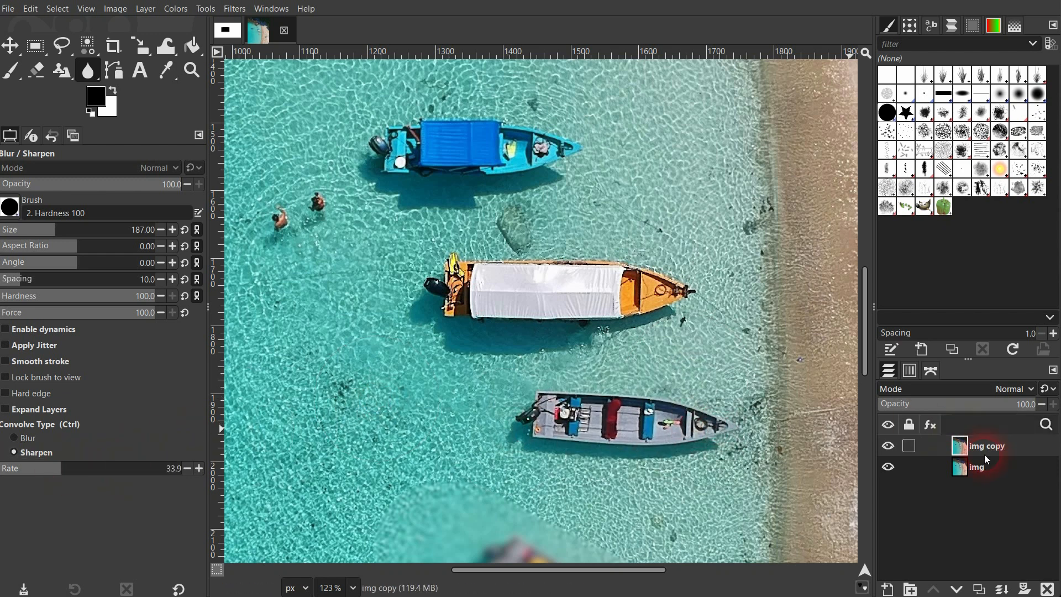
click(889, 446)
click(889, 447)
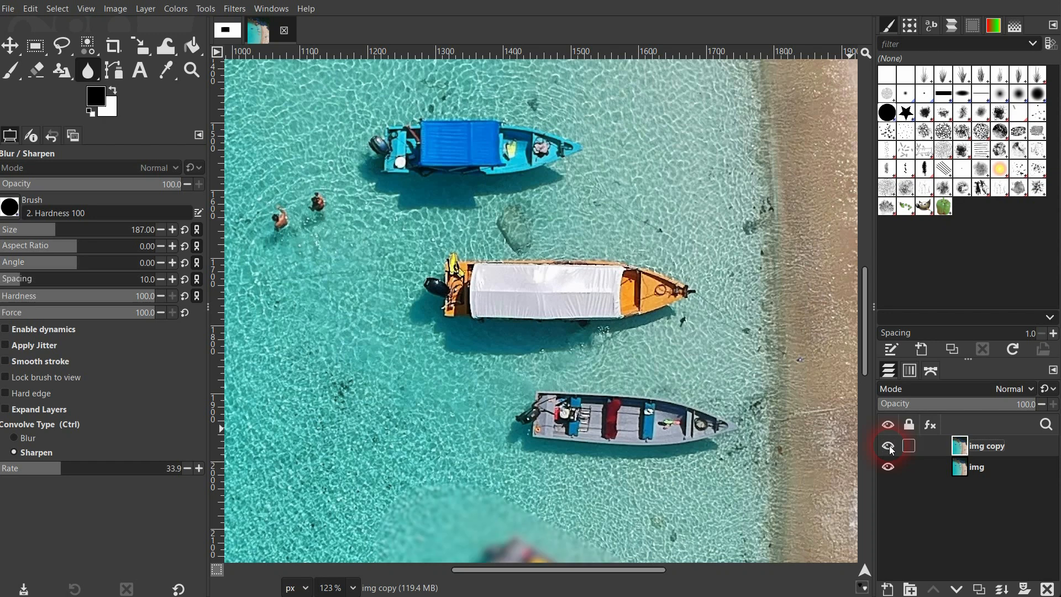
click(889, 447)
click(889, 447)
- Examine the gray boat's interior up close with the img copy layer shown and hidden
scroll(655, 447, up, 5)
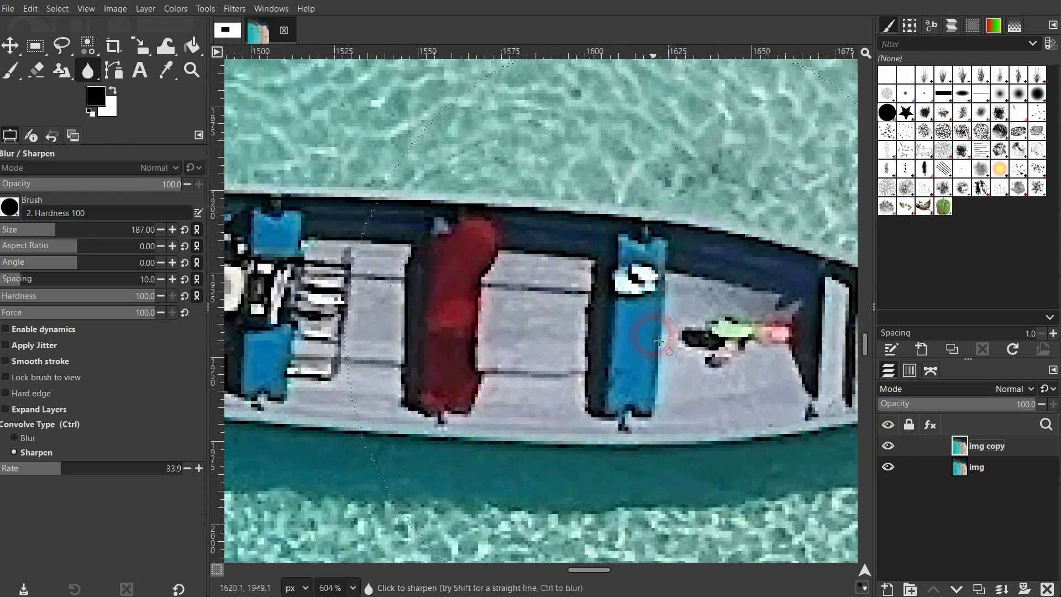
click(888, 446)
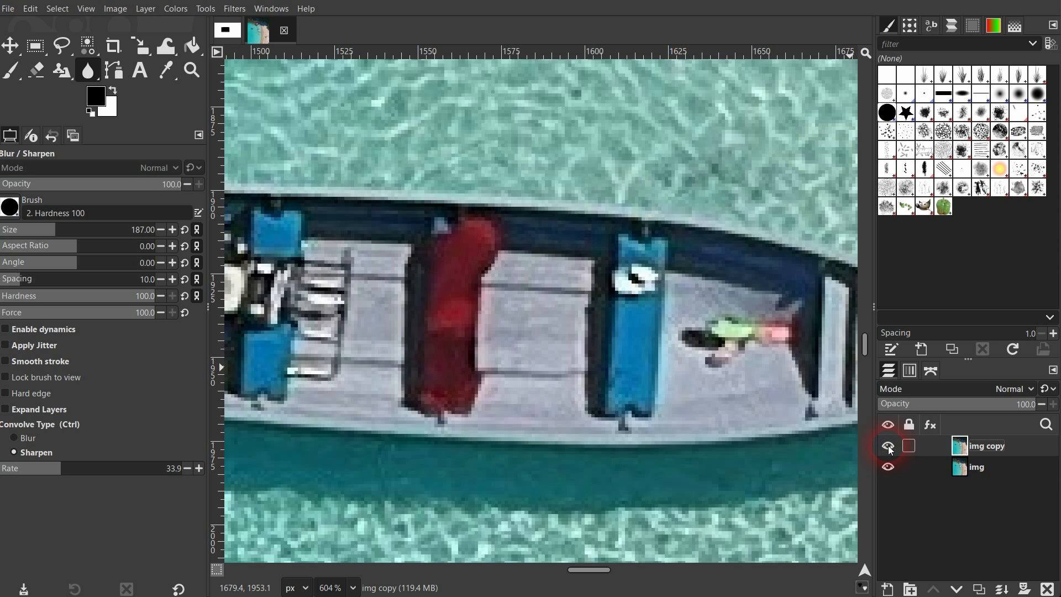
click(889, 447)
click(889, 447)
click(888, 446)
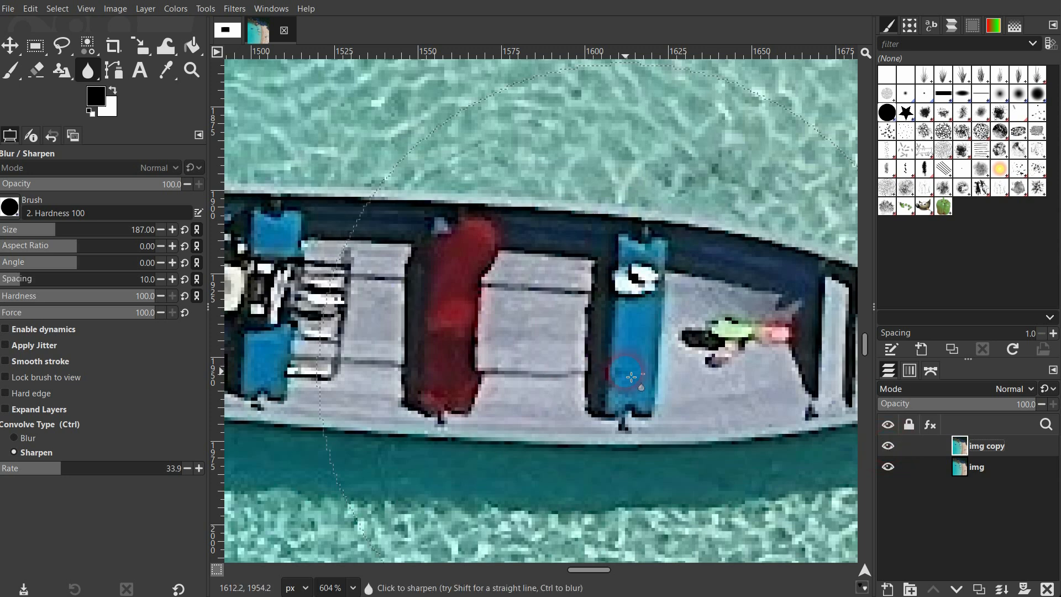
- Fit the whole beach photo in view and raise the sharpen rate
key(ctrl+shift+j)
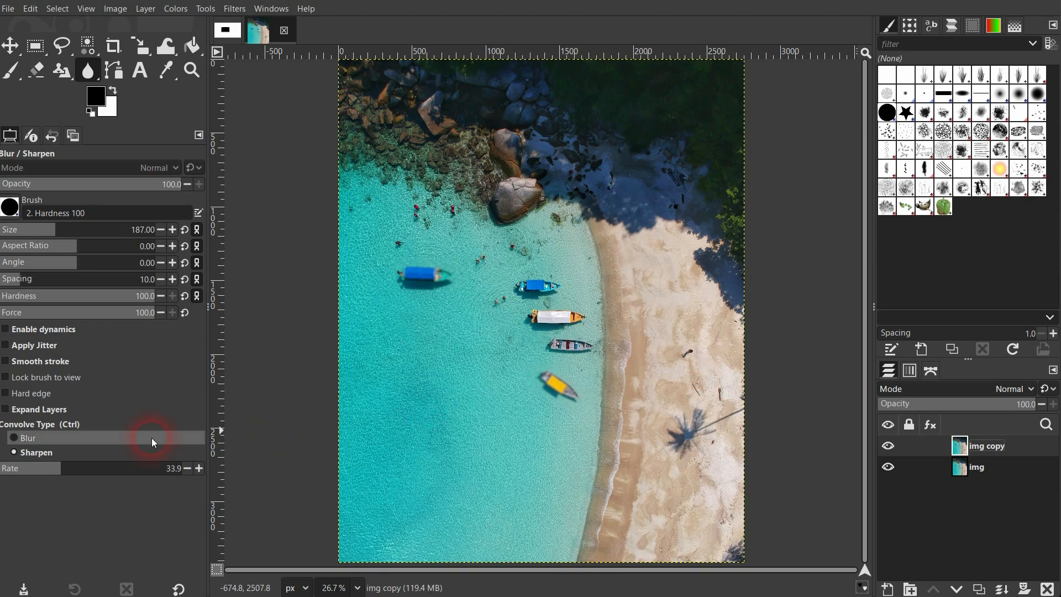
drag(100, 472, 213, 472)
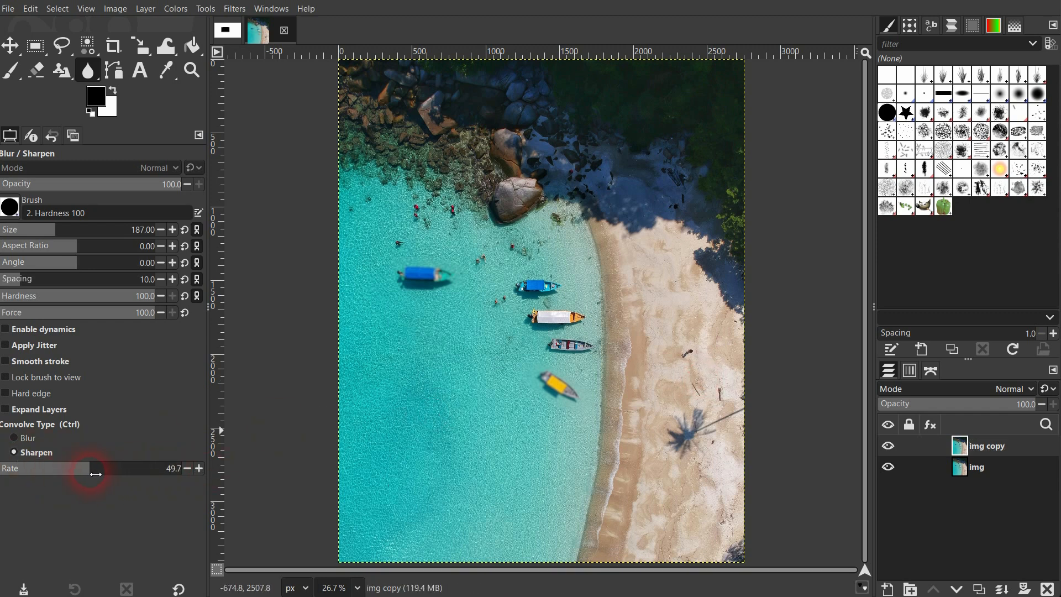